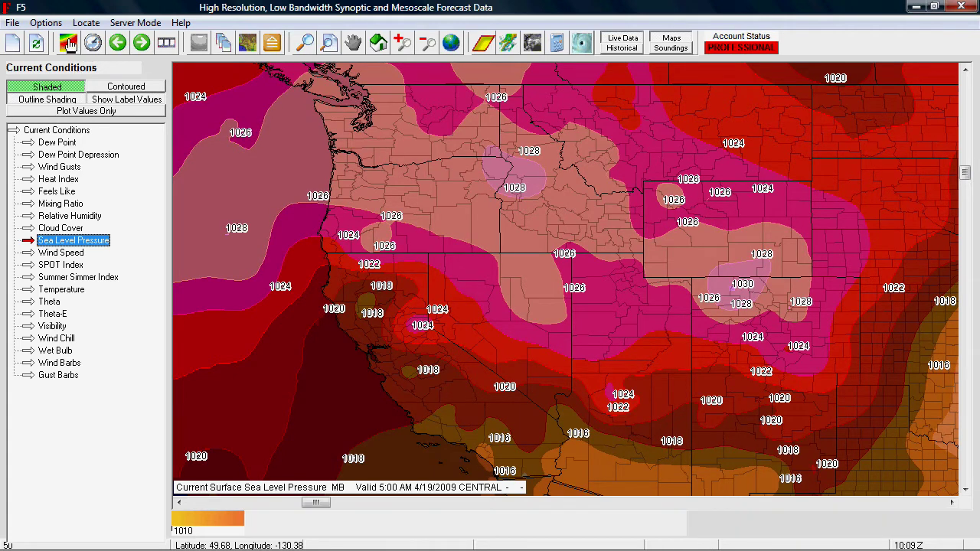
- Open the model dropdown to show Current, RUC, NAM-WRF and GFS
{"action": "left_click", "coordinate": [107, 67]}
{"action": "left_click", "coordinate": [122, 64]}
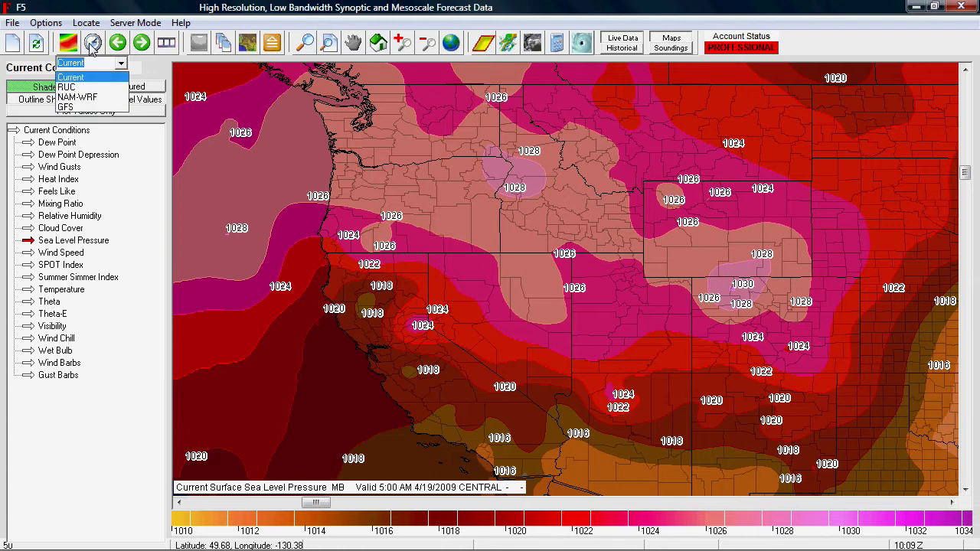
- Load the NAM-WRF model and keep its forecast hour at 00
{"action": "left_click", "coordinate": [89, 98]}
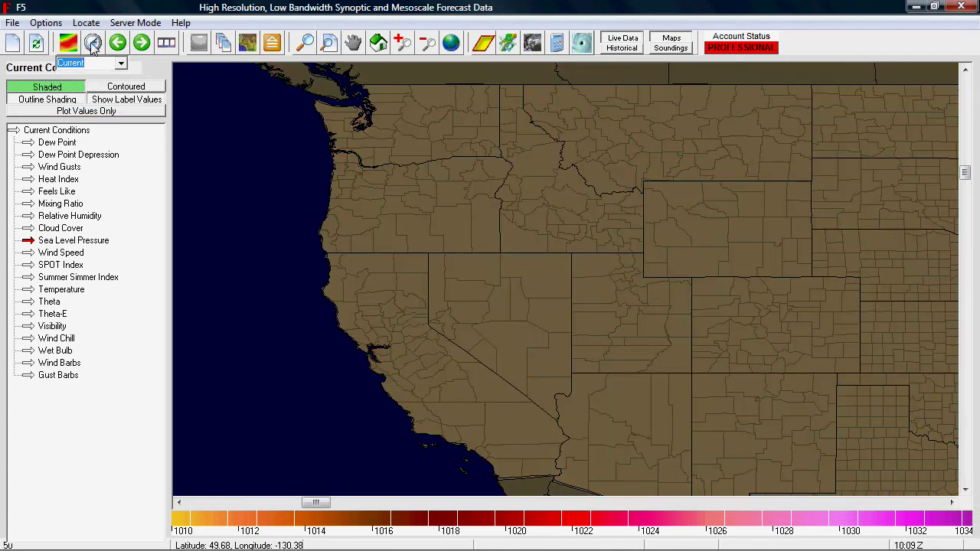
{"action": "left_click", "coordinate": [116, 63]}
{"action": "left_click", "coordinate": [116, 63]}
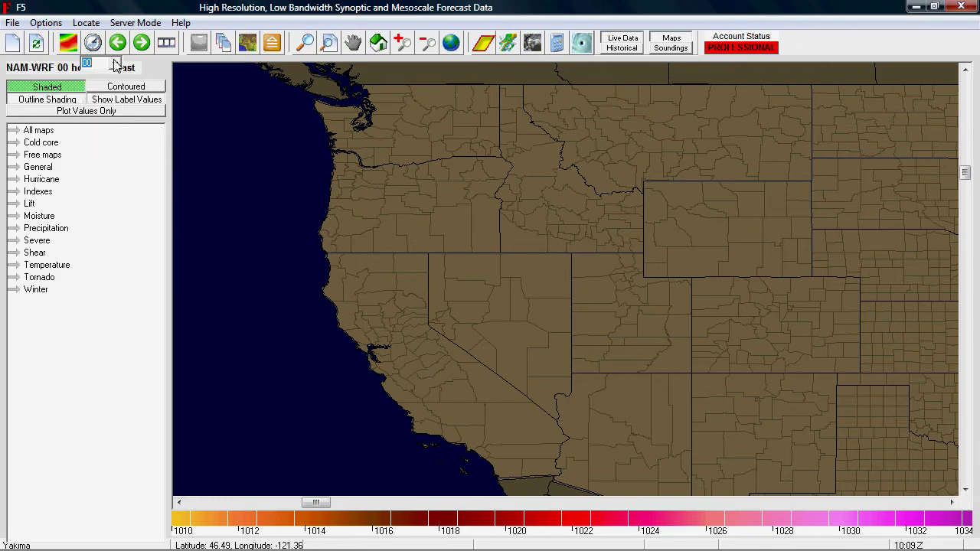
{"action": "left_click", "coordinate": [115, 64]}
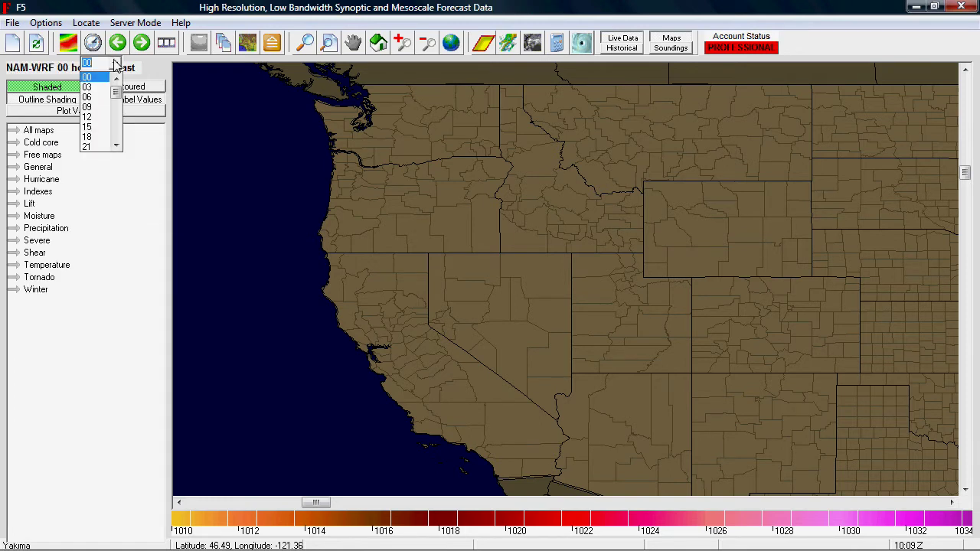
{"action": "left_click", "coordinate": [116, 64]}
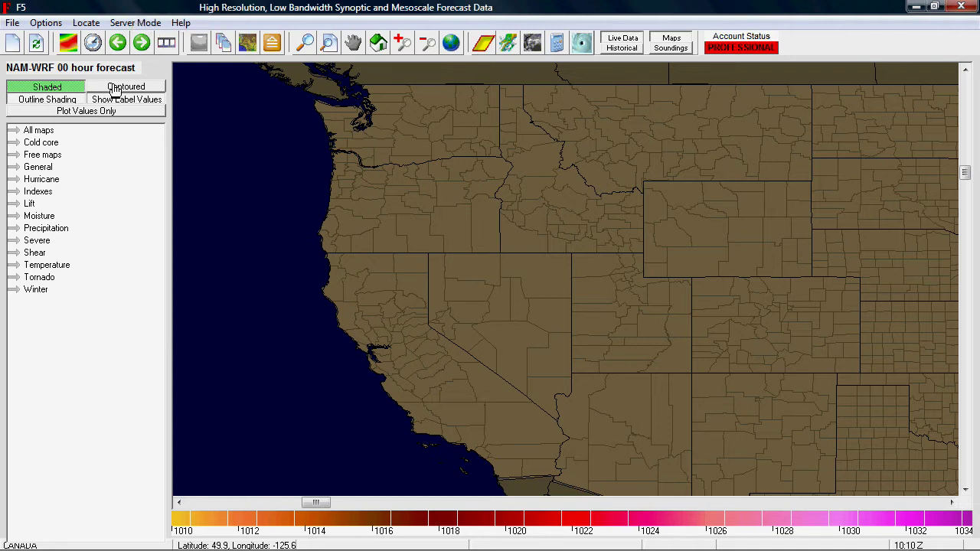
{"action": "left_click", "coordinate": [142, 44]}
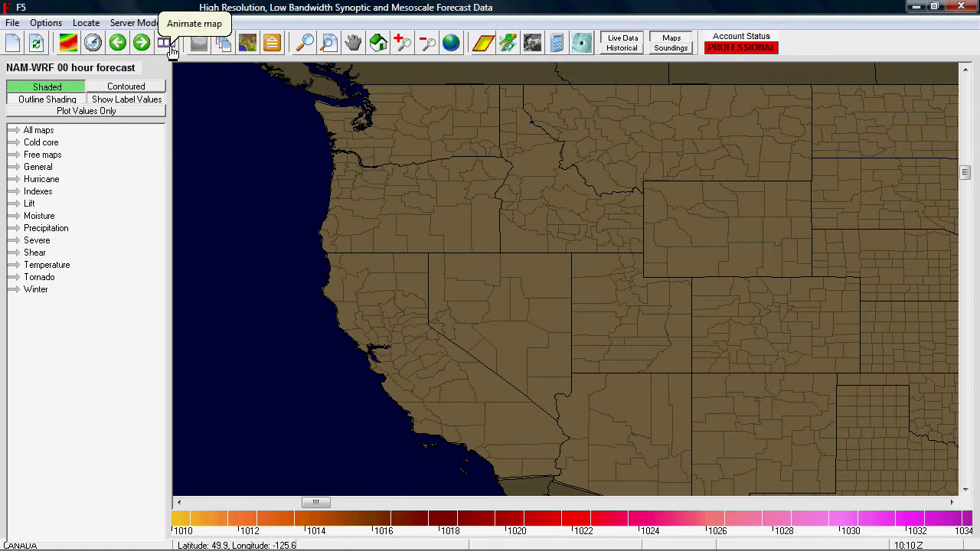
{"action": "left_click", "coordinate": [170, 46]}
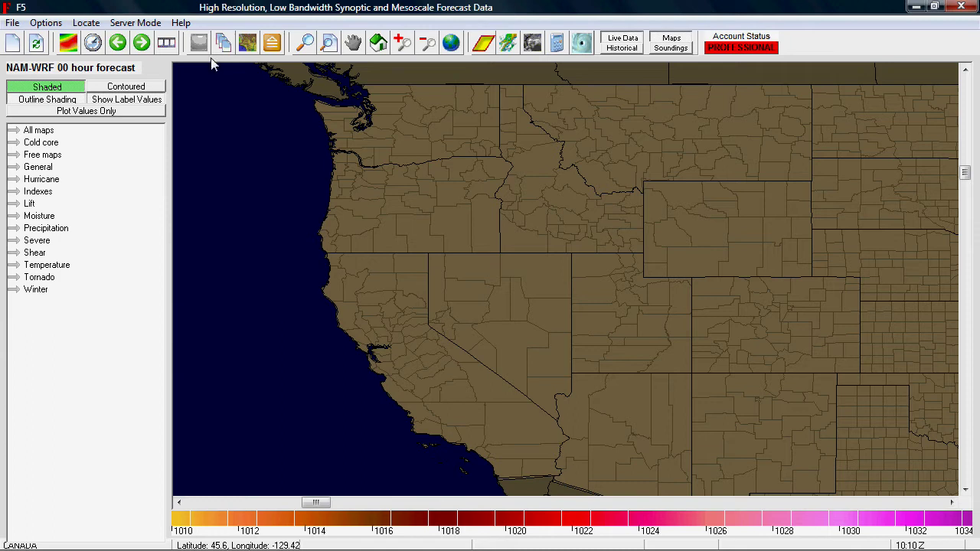
{"action": "key", "text": "s"}
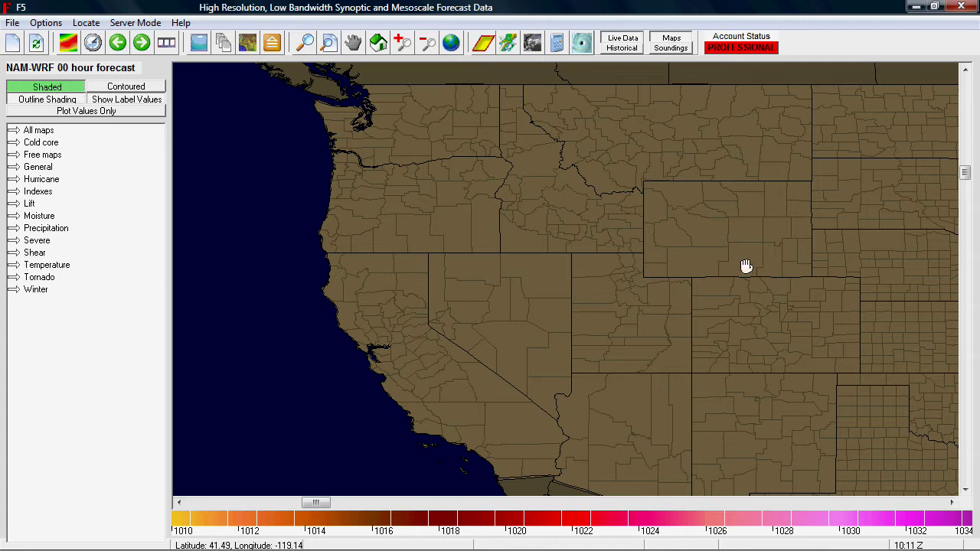
- Uncheck the Counties layer in the Layers dialog so only state borders remain
{"action": "left_click", "coordinate": [248, 44]}
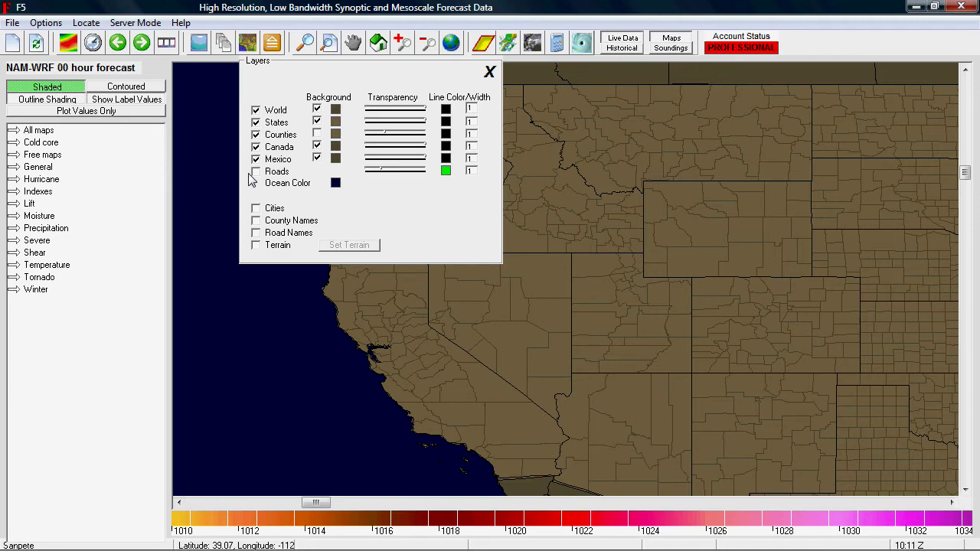
{"action": "left_click", "coordinate": [258, 136]}
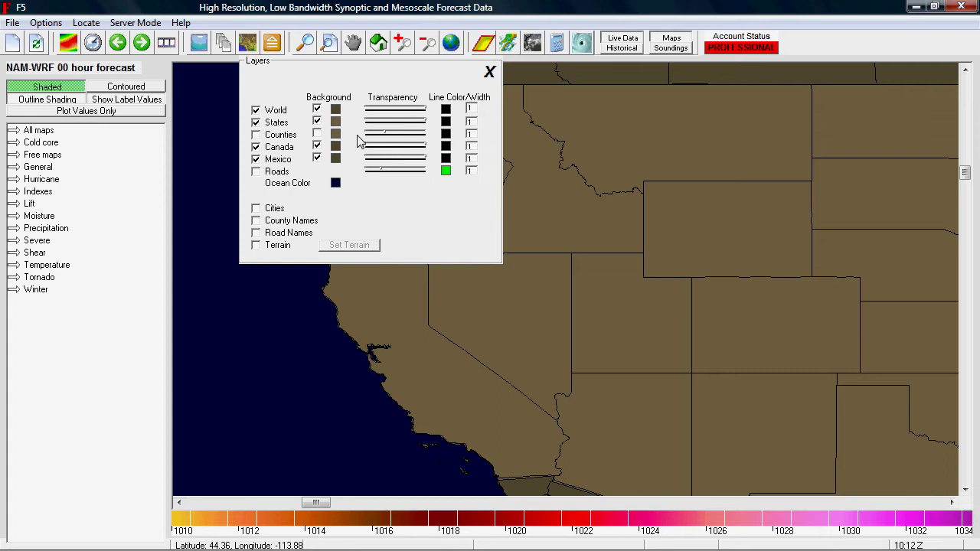
{"action": "left_click", "coordinate": [491, 72]}
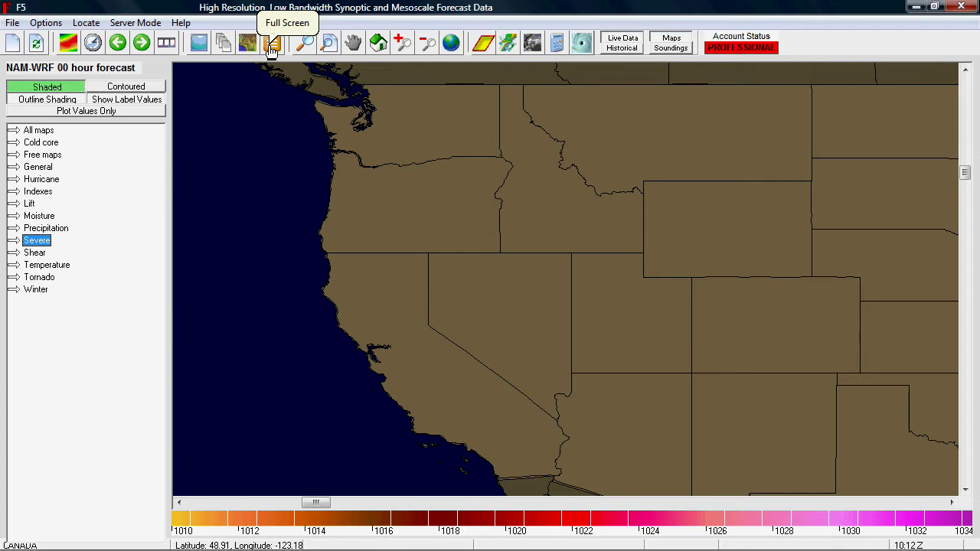
- In full screen, pan the map to centre on Colorado, then return to the normal window
{"action": "left_click", "coordinate": [271, 48]}
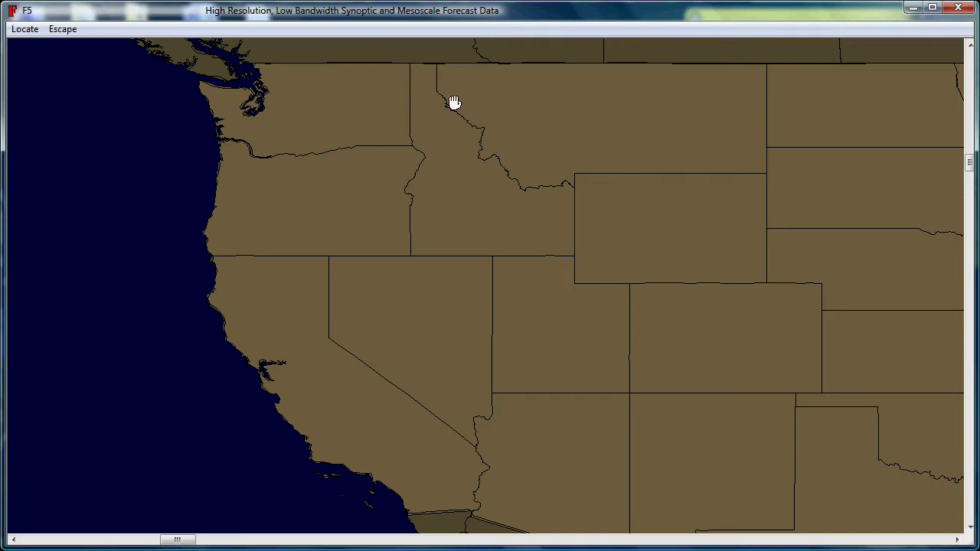
{"action": "left_click_drag", "start_coordinate": [597, 273], "coordinate": [360, 242]}
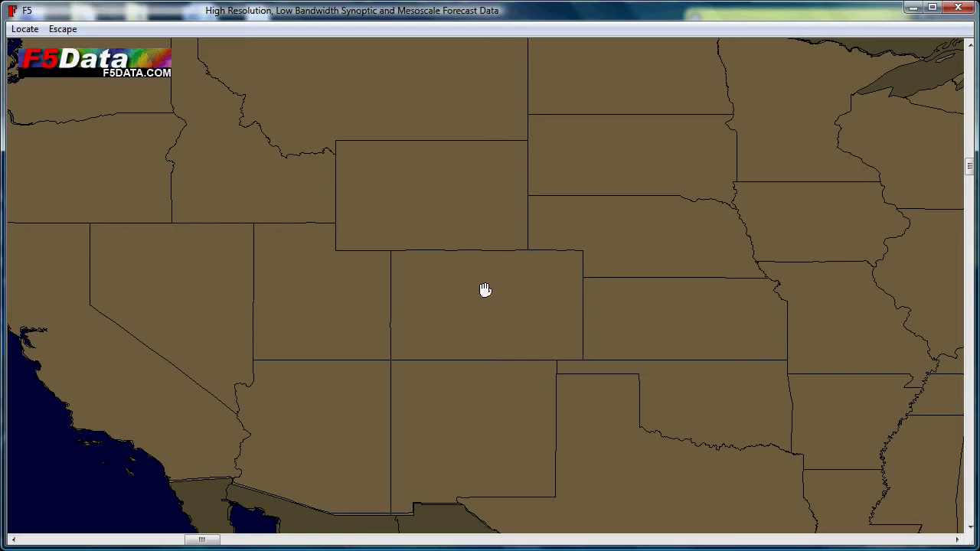
{"action": "key", "text": "Escape"}
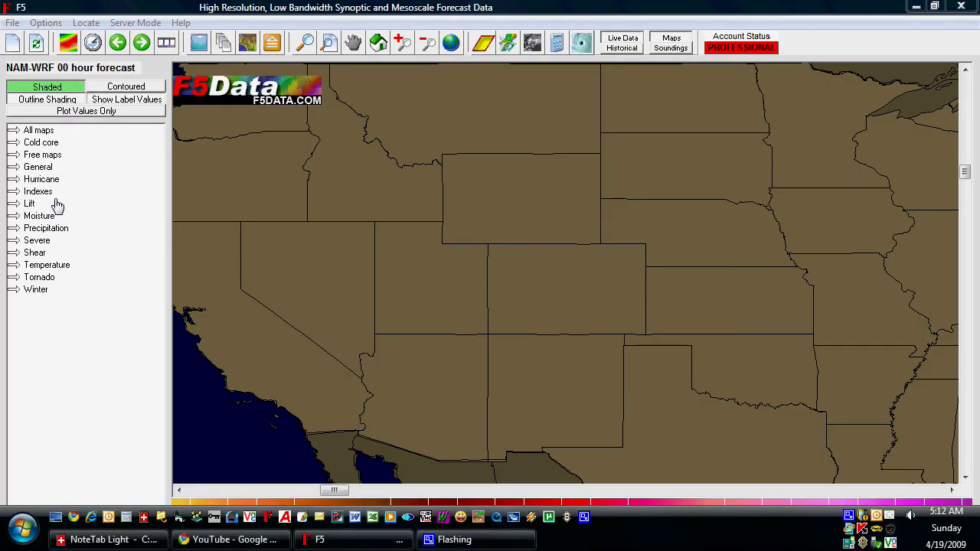
- Box-zoom in on Wyoming and Colorado, then zoom the map far back out
{"action": "left_click", "coordinate": [306, 44]}
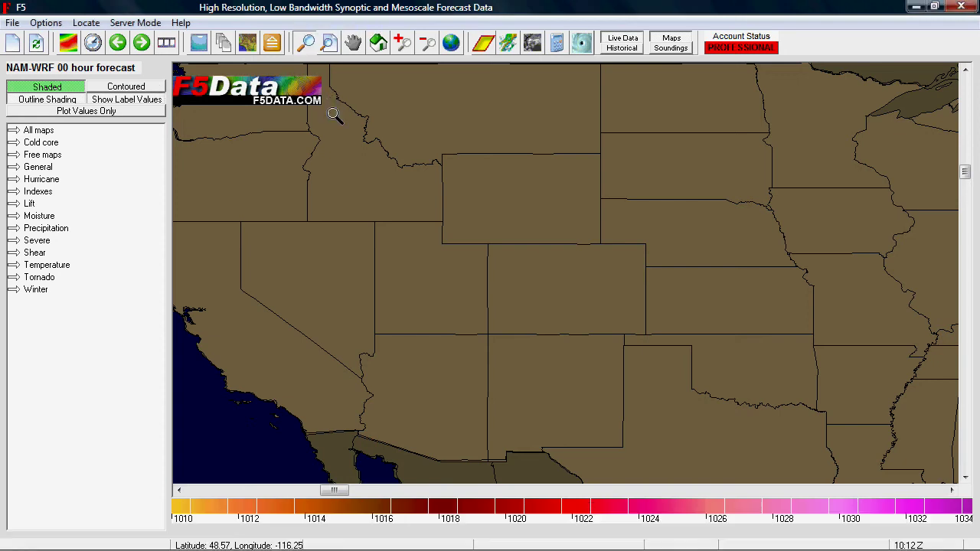
{"action": "left_click_drag", "start_coordinate": [359, 139], "coordinate": [627, 321]}
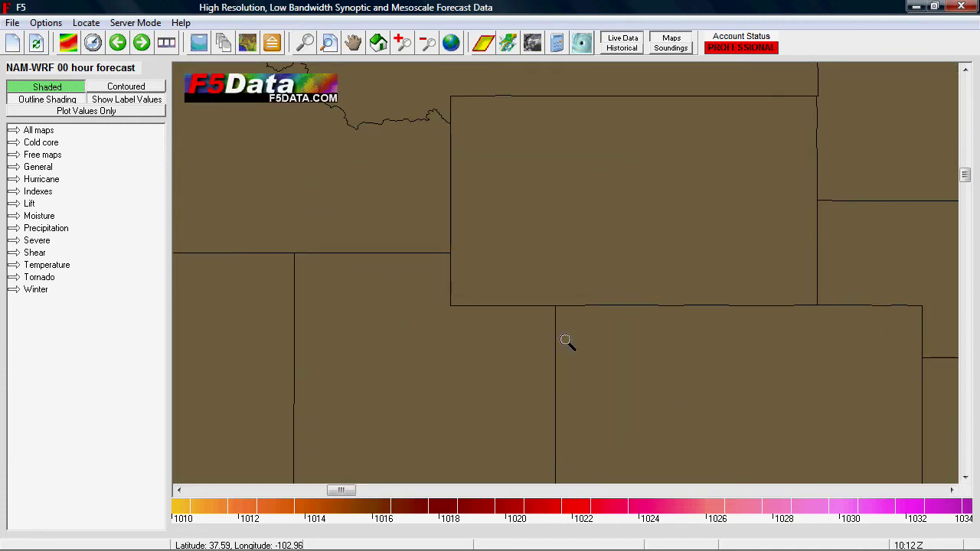
{"action": "left_click_drag", "start_coordinate": [652, 381], "coordinate": [523, 284]}
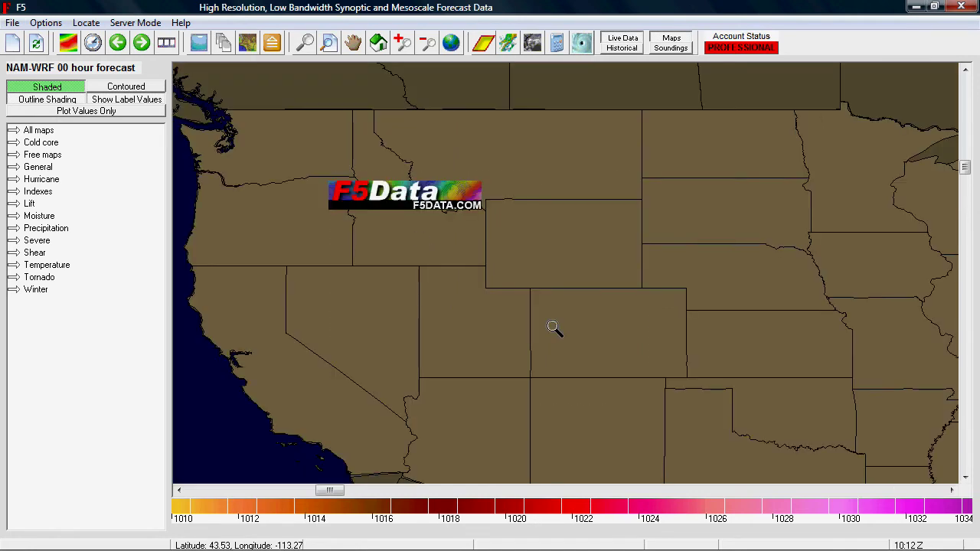
{"action": "left_click", "coordinate": [329, 43]}
{"action": "left_click", "coordinate": [499, 264]}
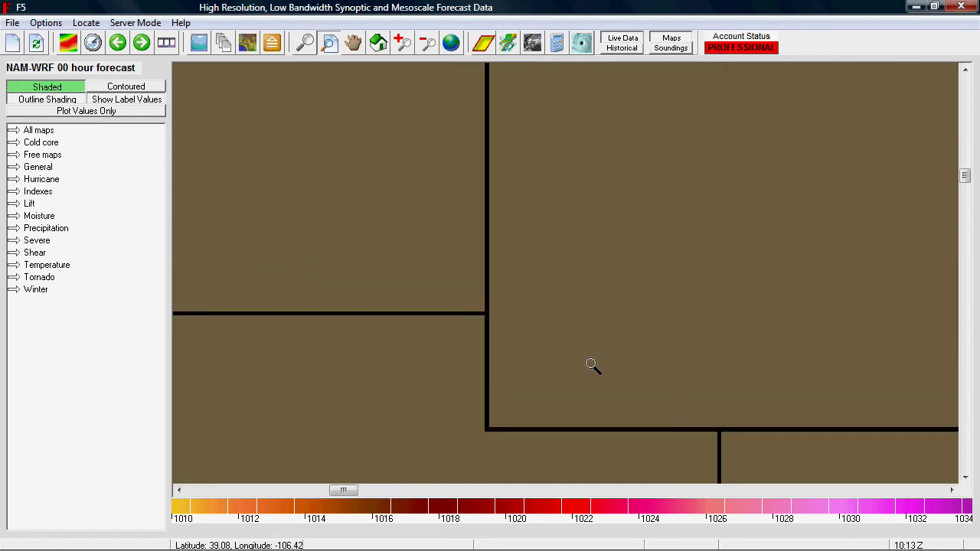
{"action": "right_click", "coordinate": [565, 357]}
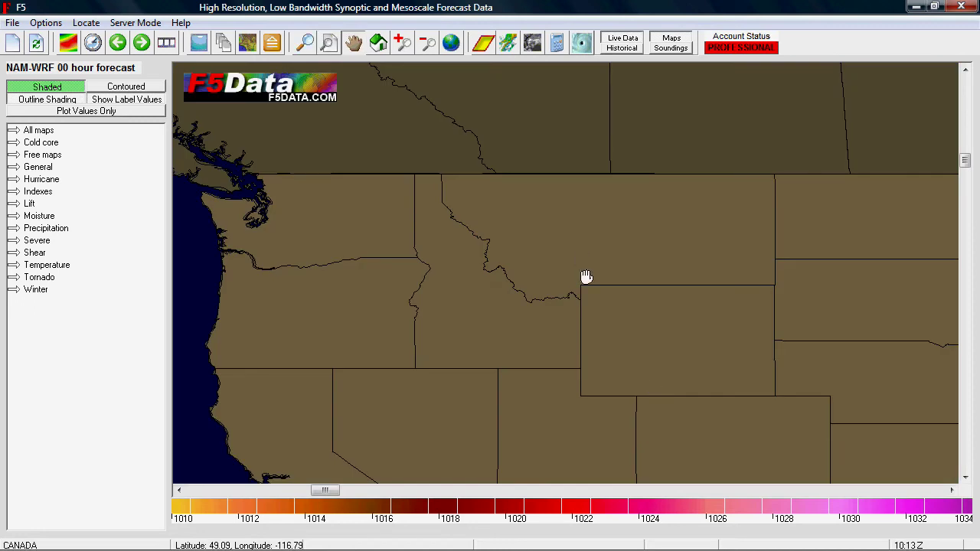
- Pan the map east and south to show the Southwest US and northern Mexico
{"action": "left_click_drag", "start_coordinate": [607, 289], "coordinate": [445, 271]}
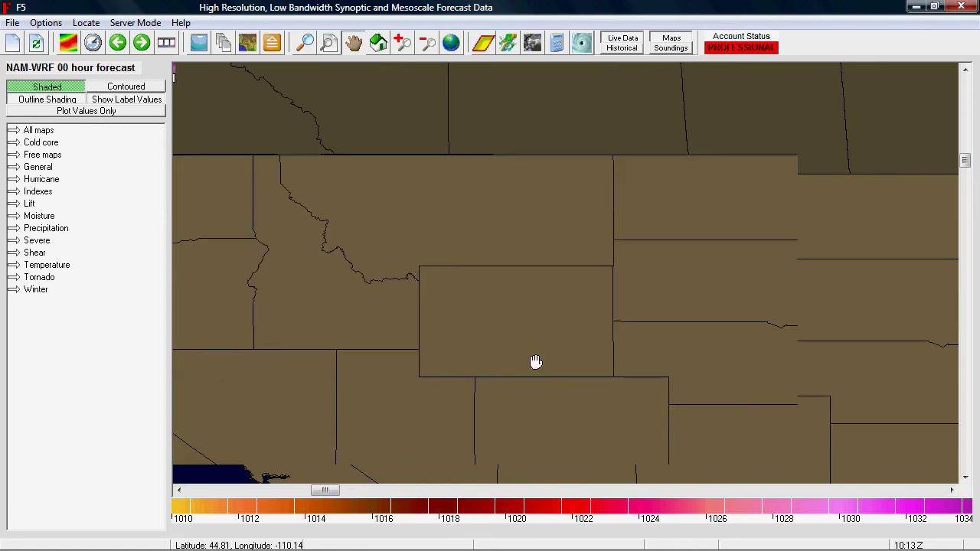
{"action": "left_click_drag", "start_coordinate": [514, 317], "coordinate": [501, 199]}
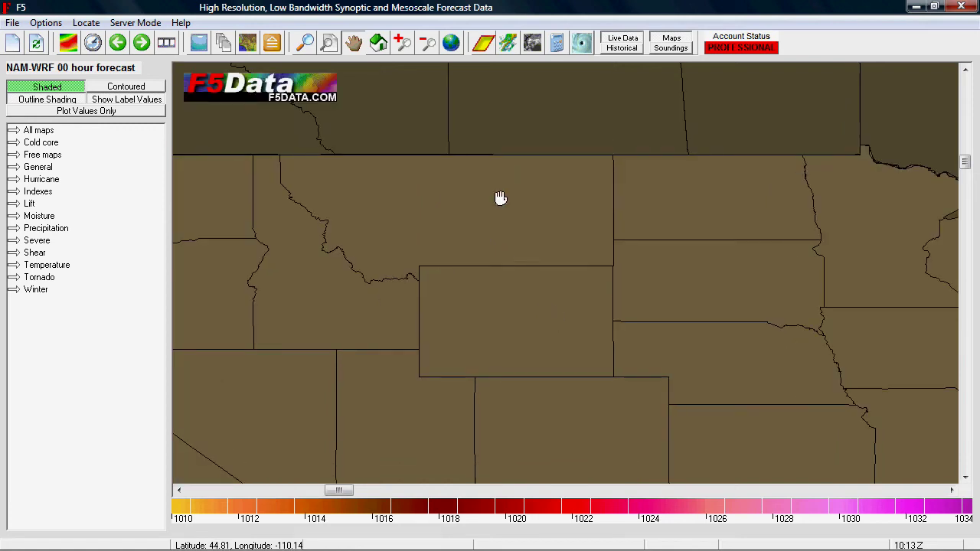
{"action": "left_click", "coordinate": [380, 44]}
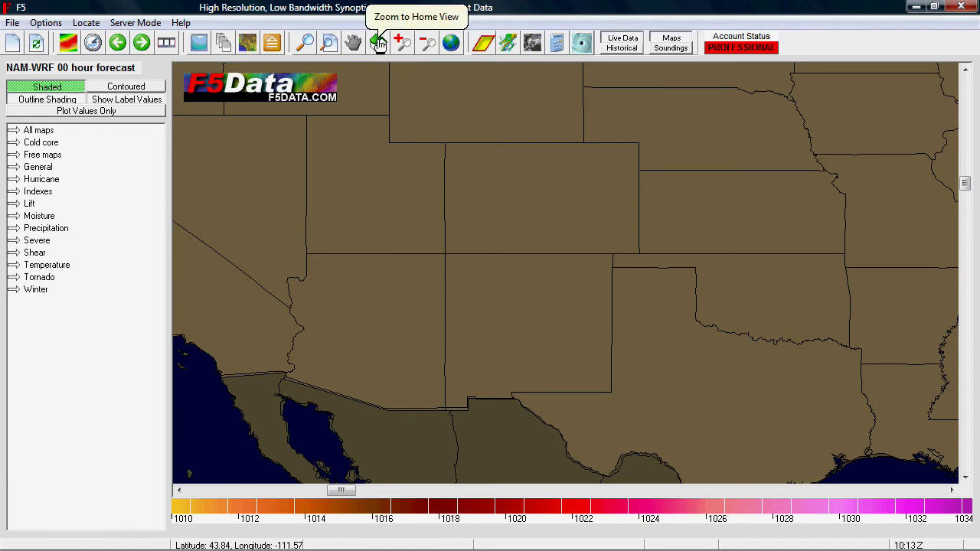
- Go to home view, zoom in on Minnesota, zoom back out, then show all North America
{"action": "left_click", "coordinate": [407, 153]}
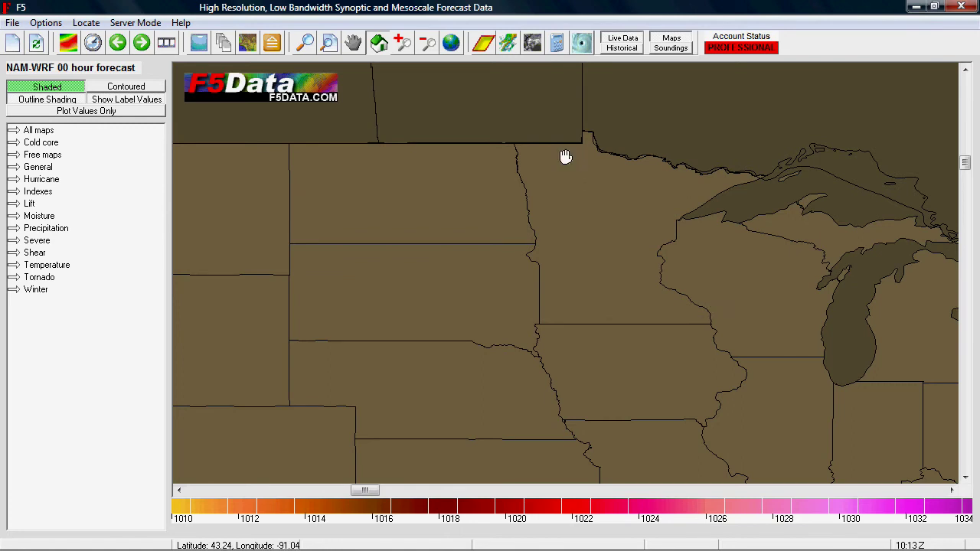
{"action": "left_click", "coordinate": [403, 44]}
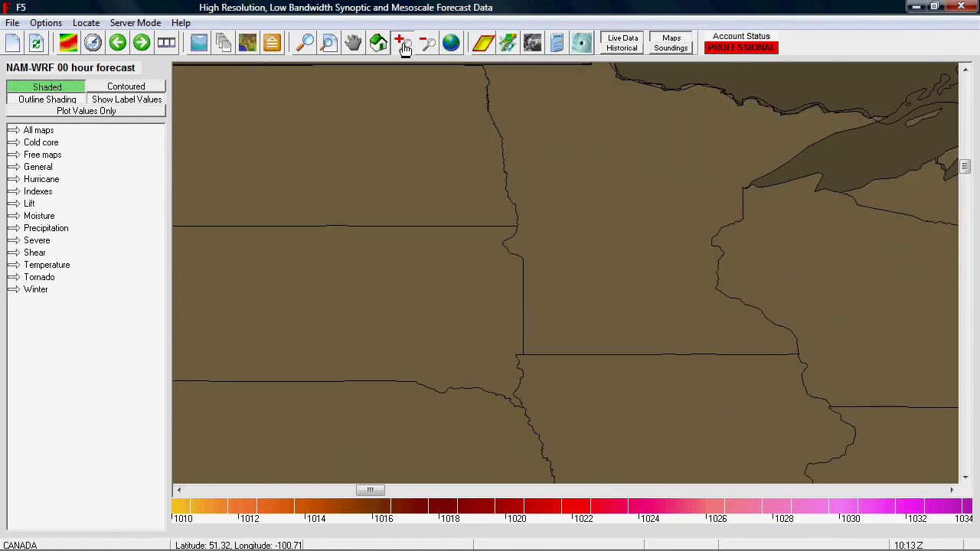
{"action": "left_click", "coordinate": [427, 47]}
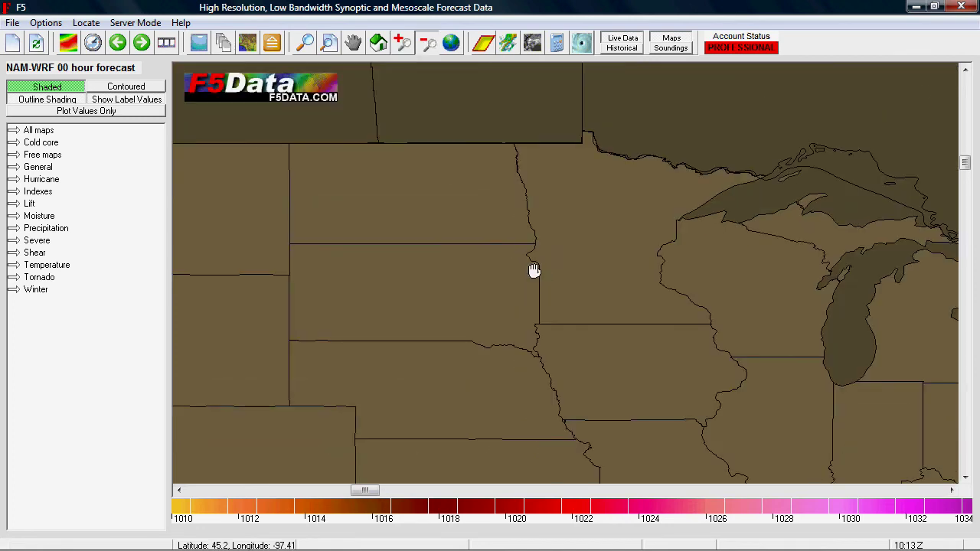
{"action": "left_click", "coordinate": [453, 48]}
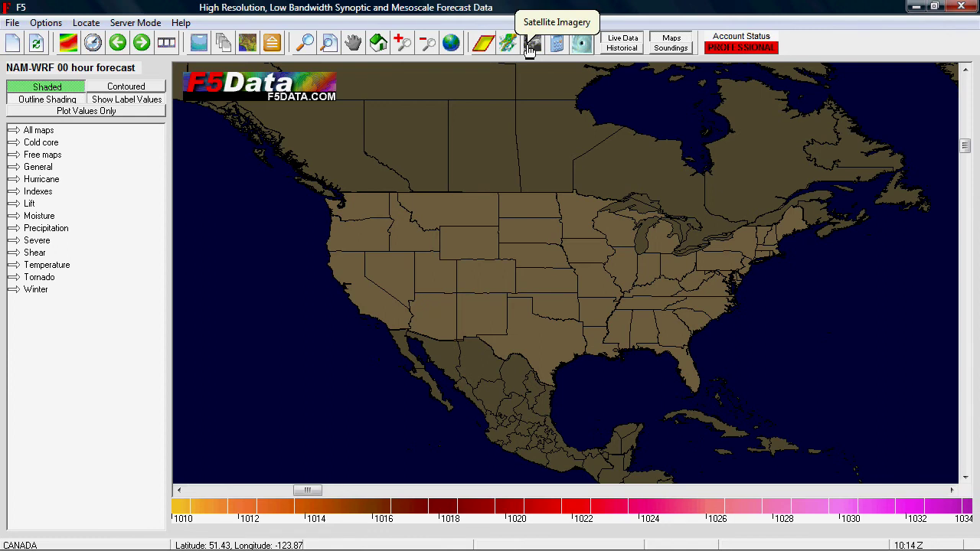
- Open, move and close the unit conversion calculator, then bring up the Hurricanes overlay options
{"action": "left_click", "coordinate": [557, 43]}
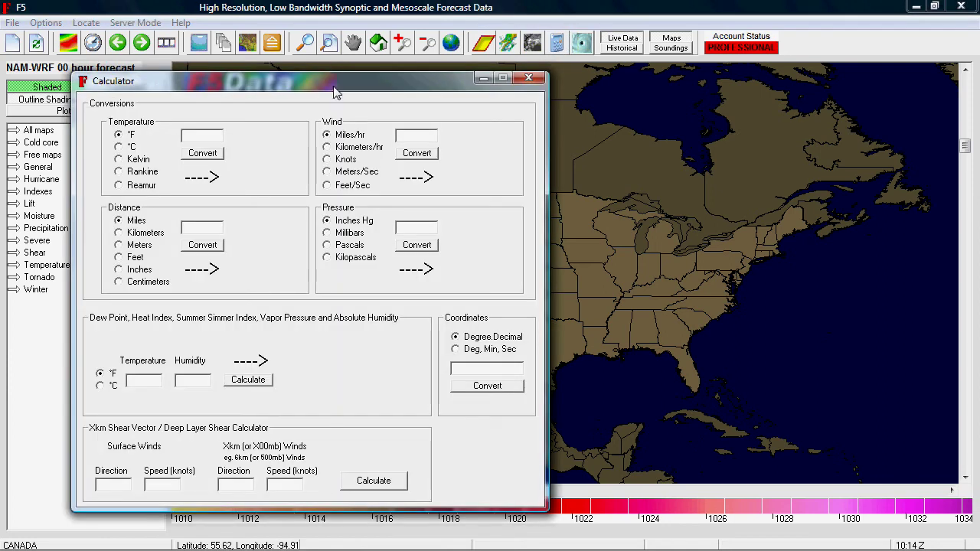
{"action": "left_click_drag", "start_coordinate": [335, 91], "coordinate": [450, 69]}
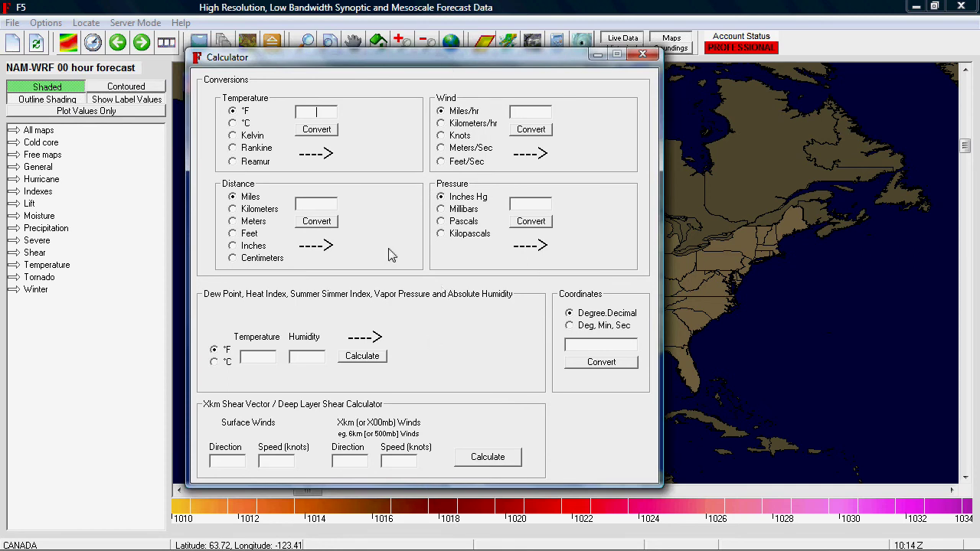
{"action": "left_click", "coordinate": [642, 55]}
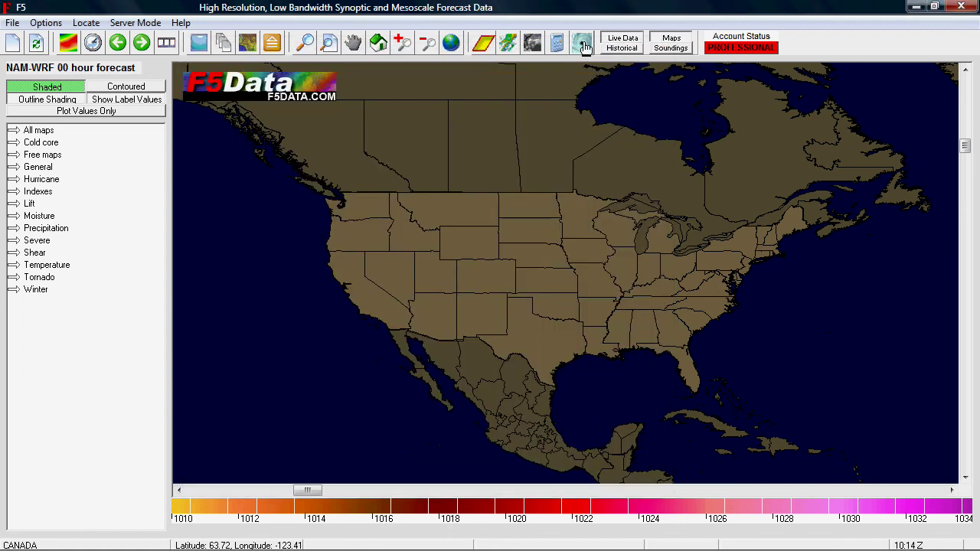
{"action": "left_click", "coordinate": [584, 48]}
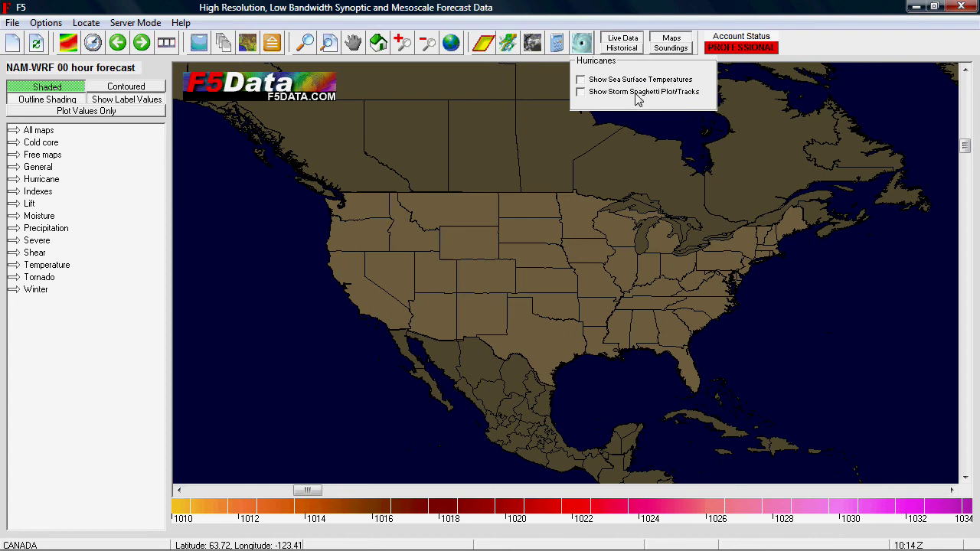
- Close the Hurricanes panel and browse the File menu, then the Options menu
{"action": "left_click", "coordinate": [584, 44]}
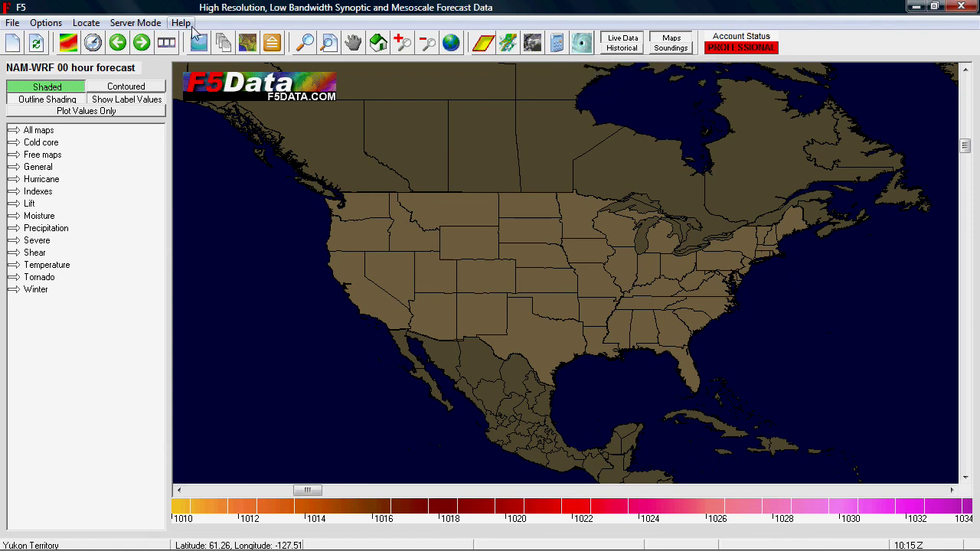
{"action": "left_click", "coordinate": [13, 23]}
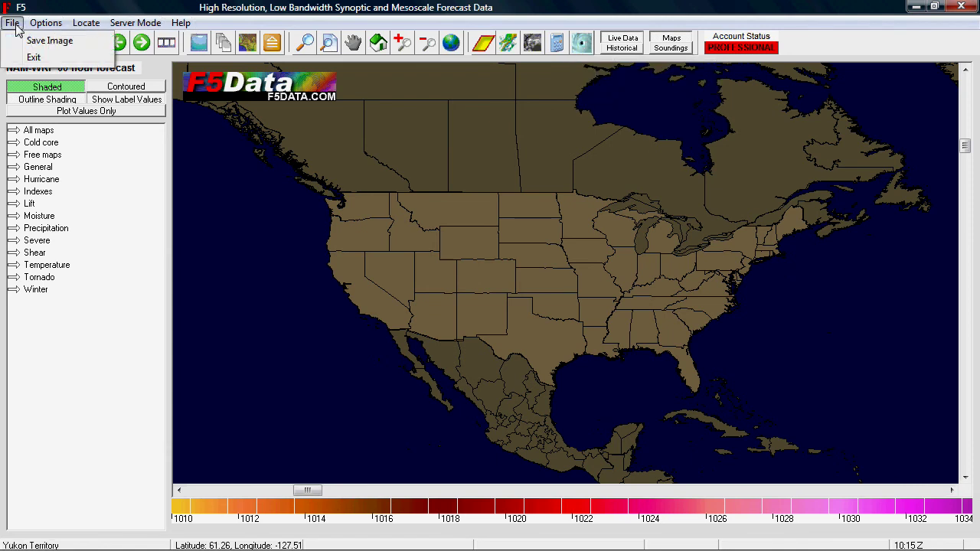
{"action": "mouse_move", "coordinate": [46, 23]}
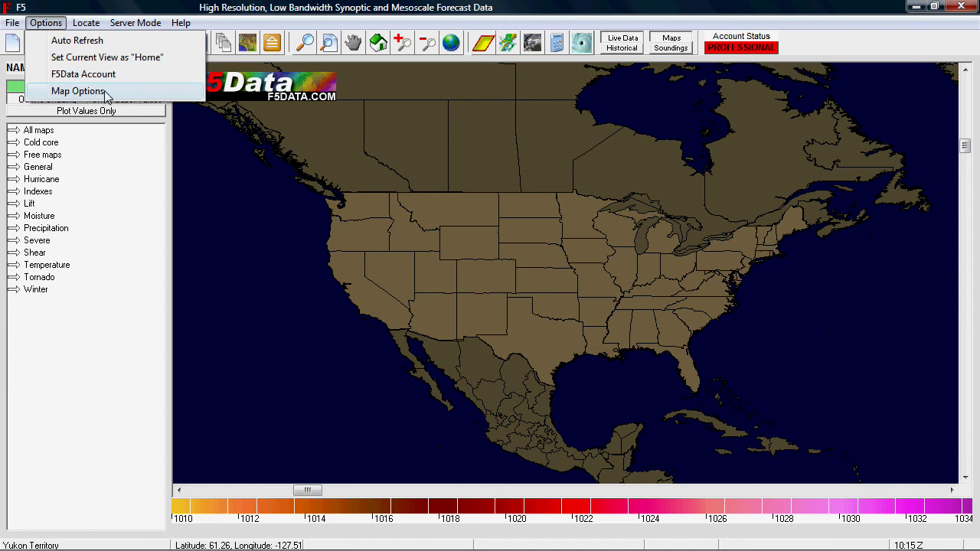
- View 1km Helicity's colour-gradient settings in Map Options, then close without changes
{"action": "left_click", "coordinate": [78, 91]}
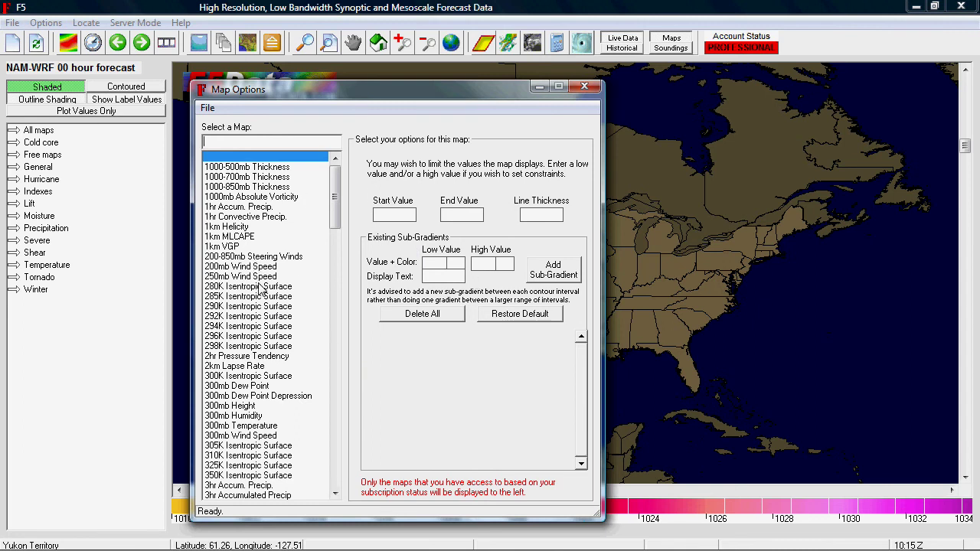
{"action": "left_click", "coordinate": [242, 229]}
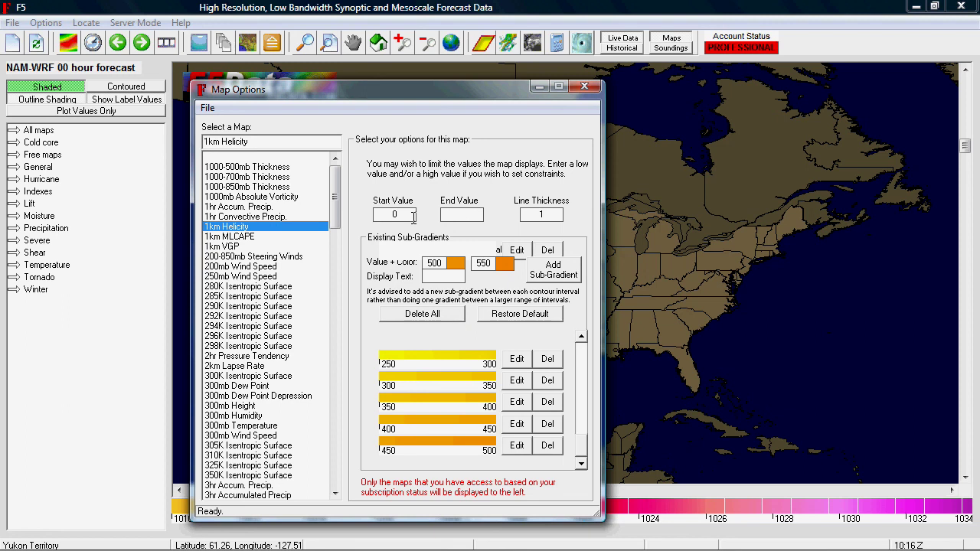
{"action": "key", "text": "Escape"}
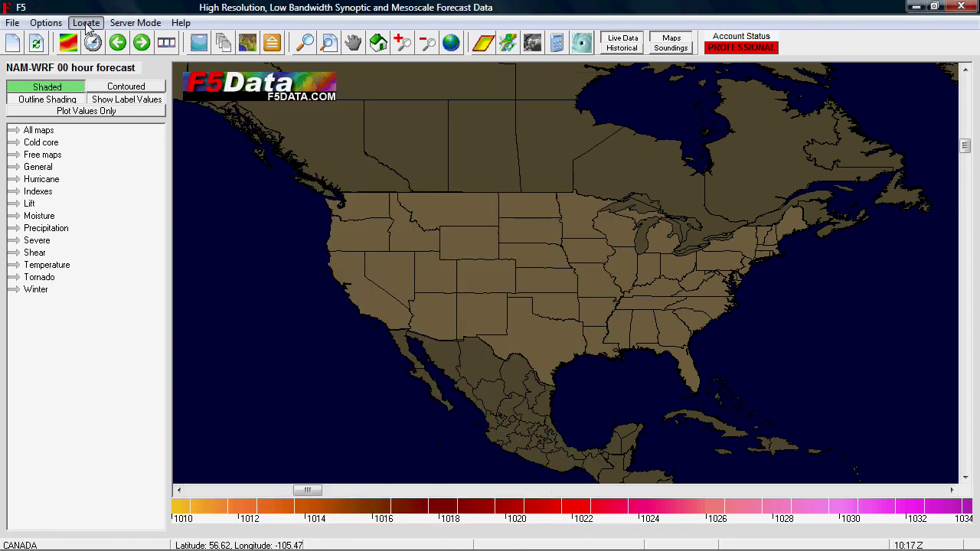
- Open and cancel the Locate city search, then browse the Server Mode and Help menus
{"action": "left_click", "coordinate": [87, 23]}
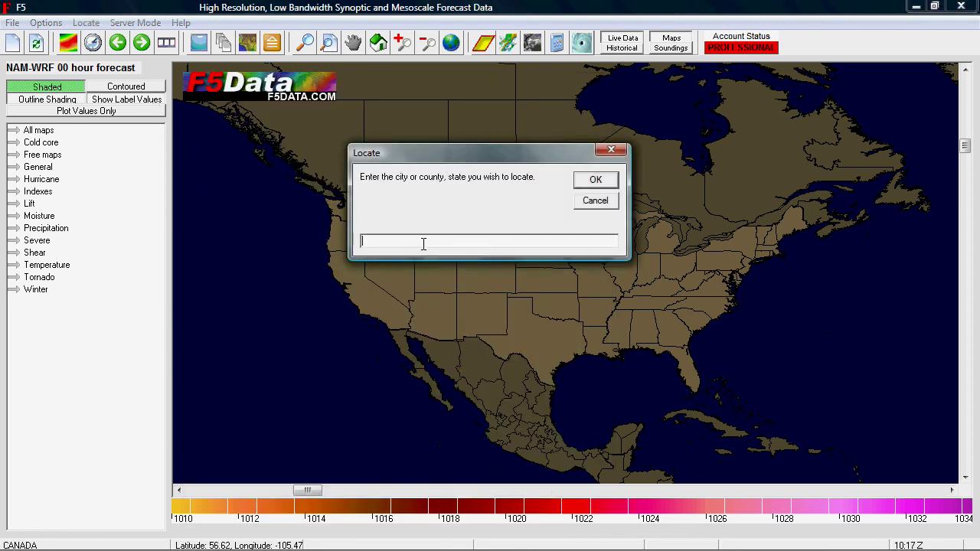
{"action": "key", "text": "Escape"}
{"action": "left_click", "coordinate": [134, 23]}
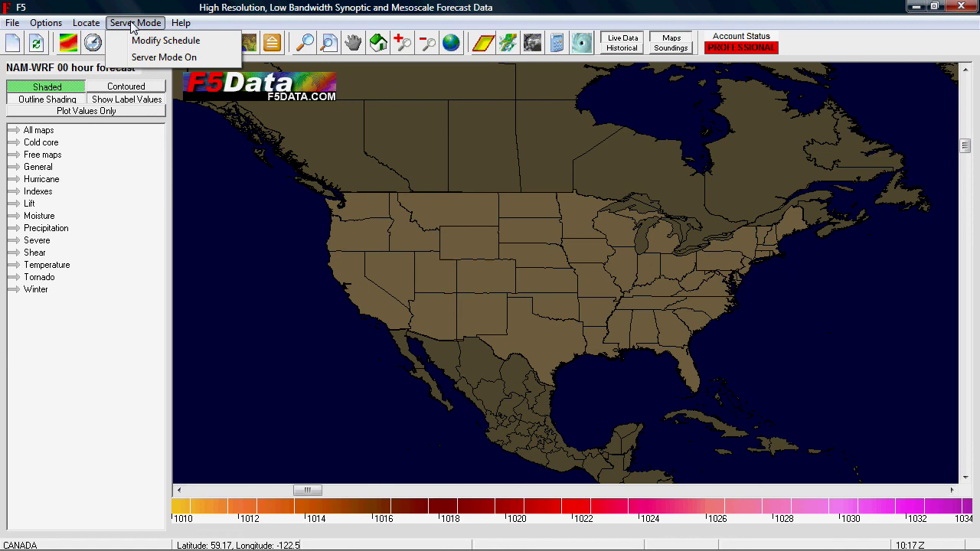
{"action": "mouse_move", "coordinate": [187, 26]}
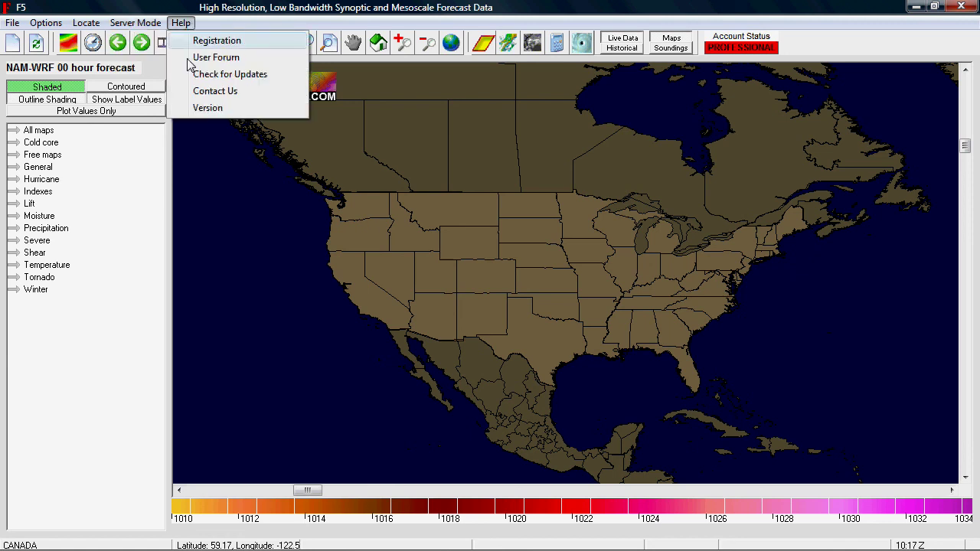